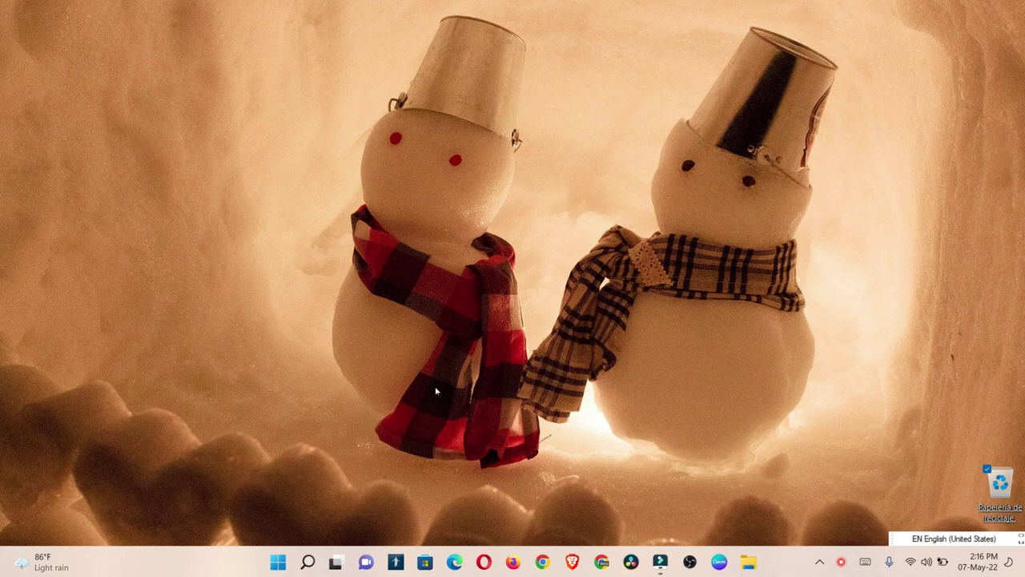
# Open the Amazon Alexa app and start adding a new reminder in its Recordatorios section.
pyautogui.click(312, 559)
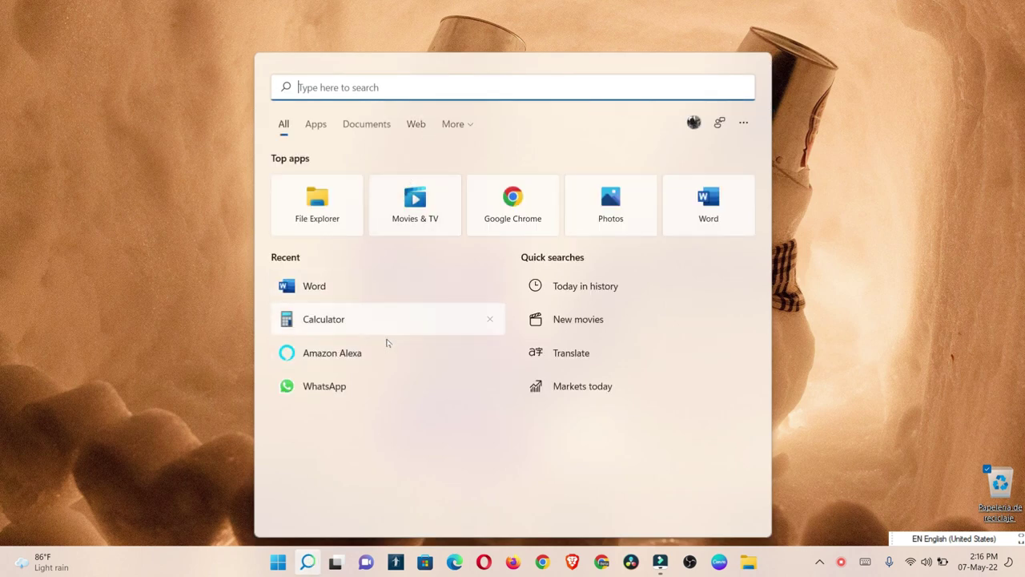
pyautogui.click(339, 349)
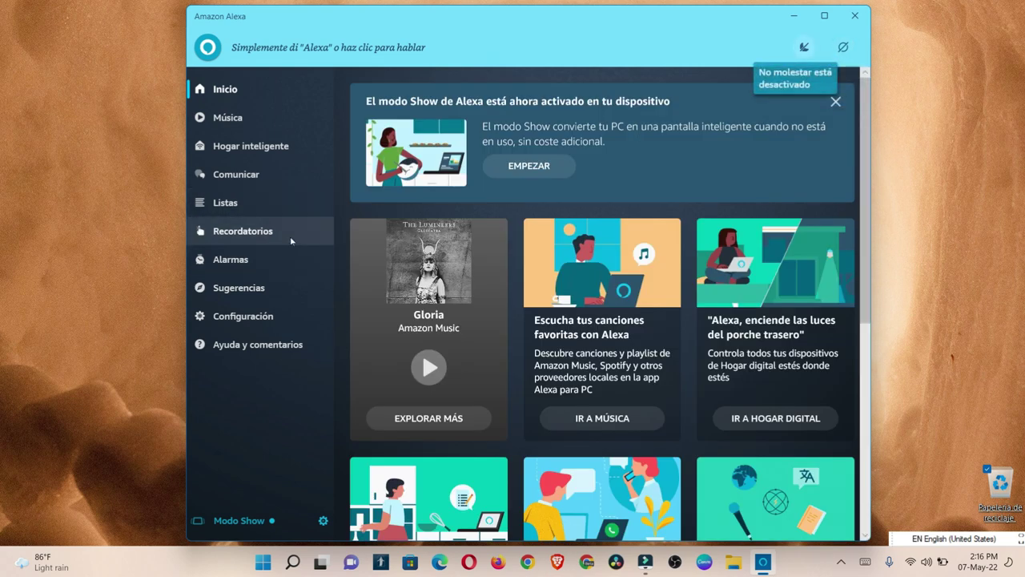
pyautogui.click(290, 239)
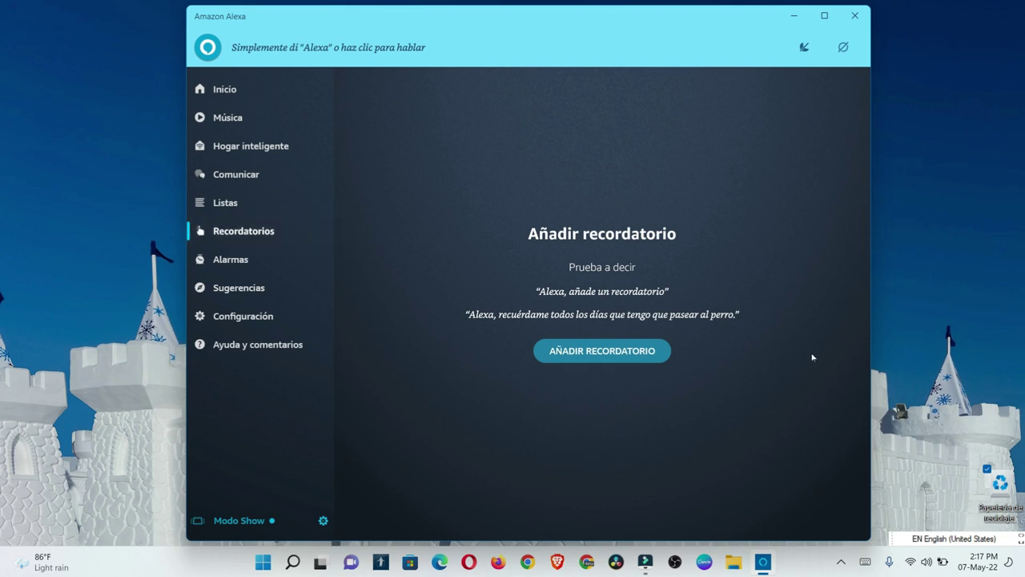
pyautogui.click(617, 357)
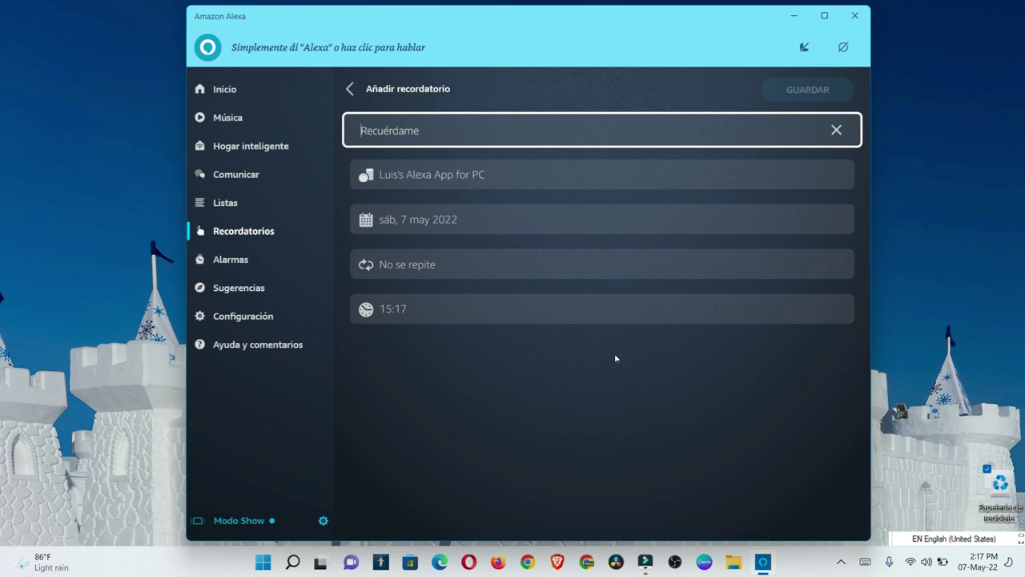
# Enter "YouTube" as the text of the new reminder.
pyautogui.write('y')
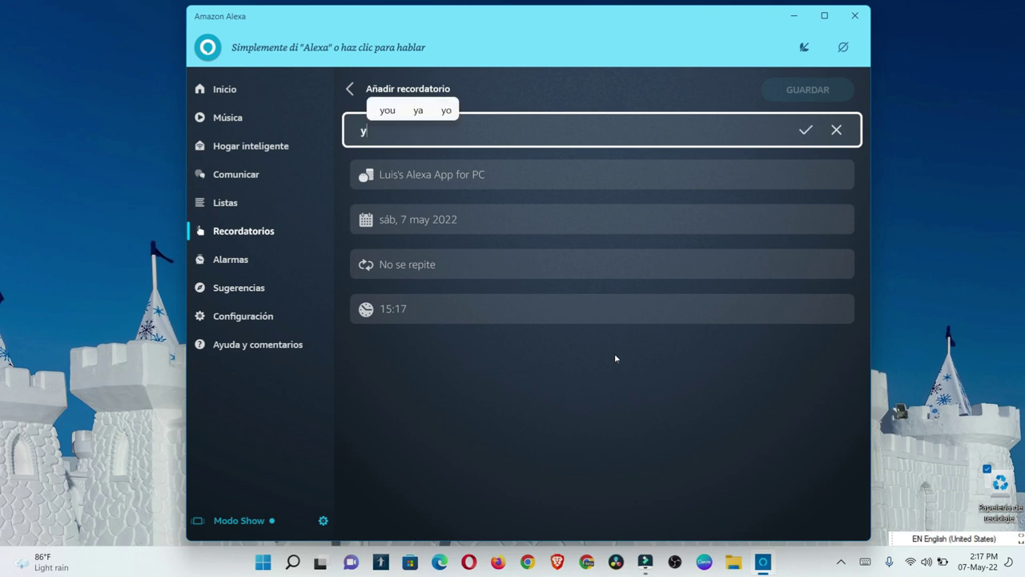
pyautogui.write('out')
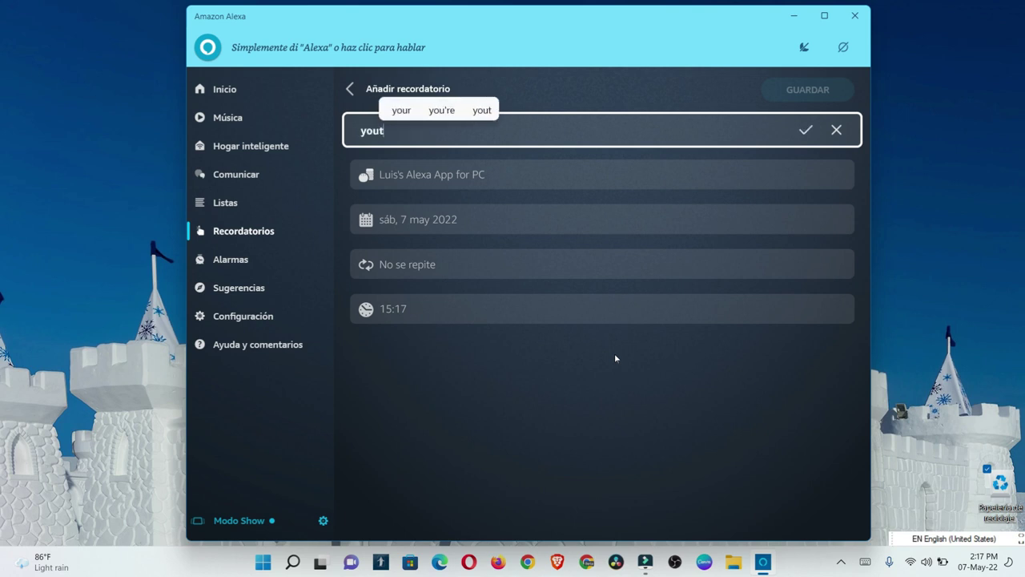
pyautogui.write('u')
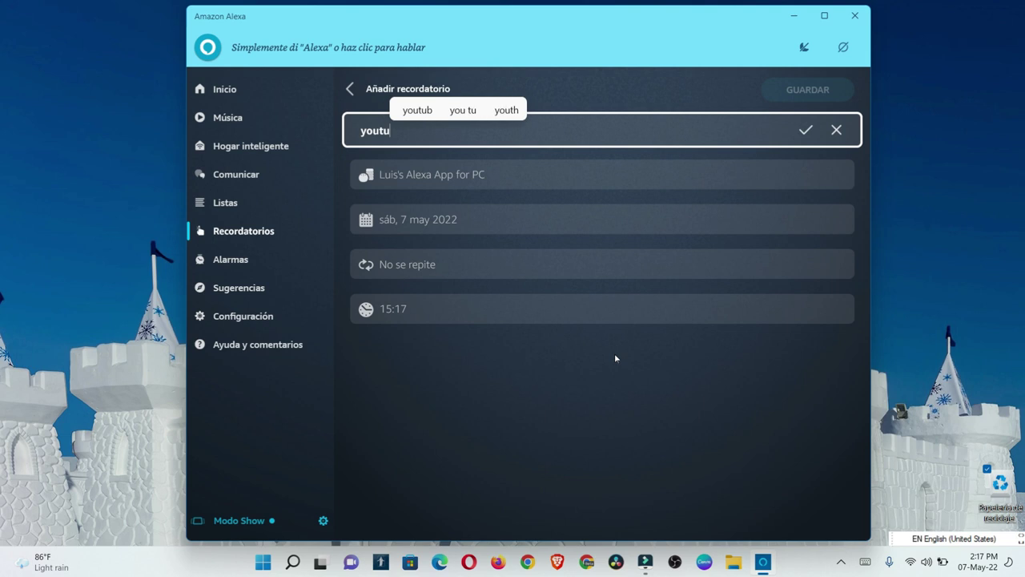
pyautogui.press('BackSpace')
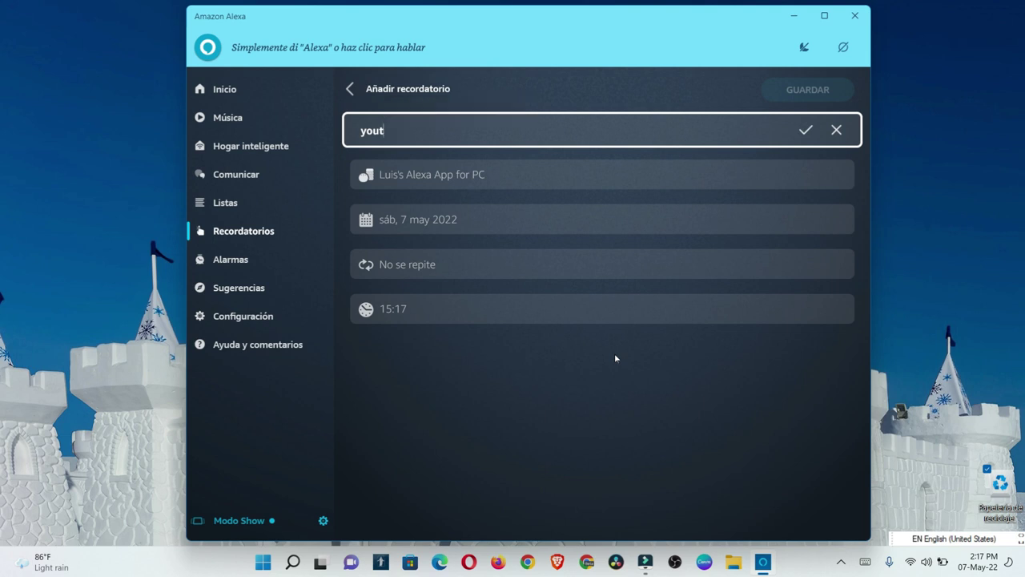
pyautogui.write('ube')
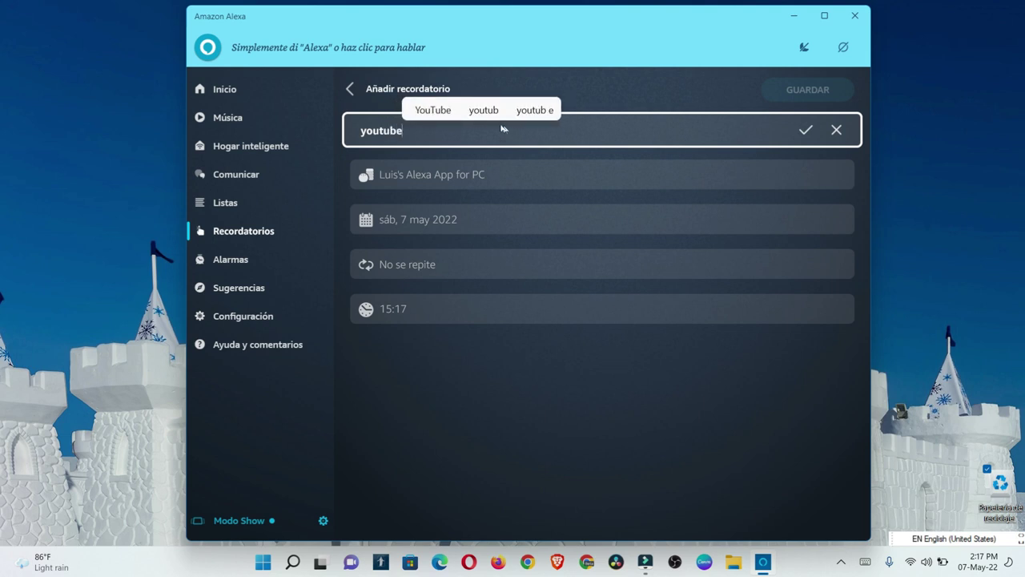
pyautogui.click(436, 110)
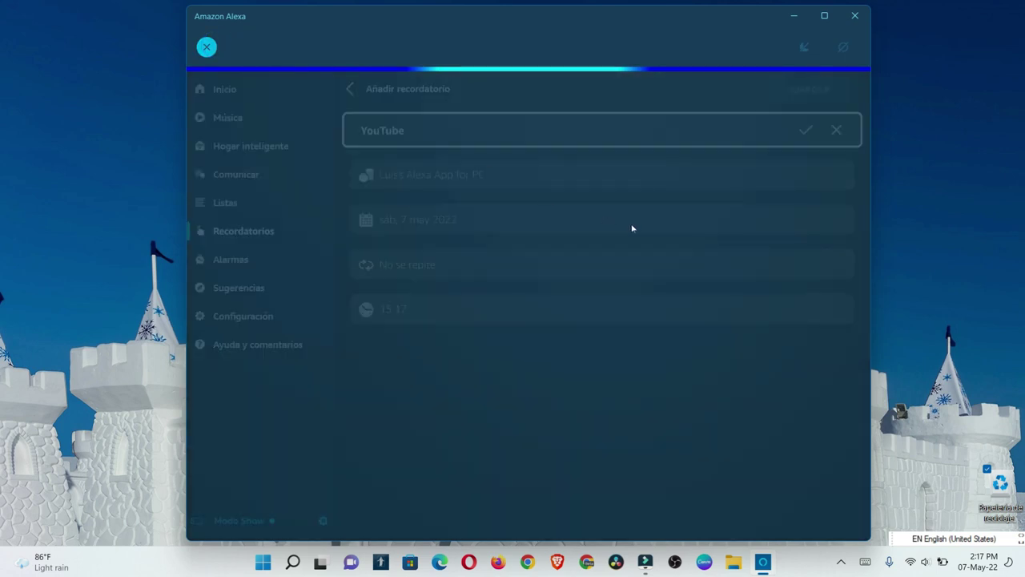
# Dismiss the voice listening overlay and set the reminder to be announced from the Echo Dot.
pyautogui.click(206, 45)
pyautogui.click(213, 48)
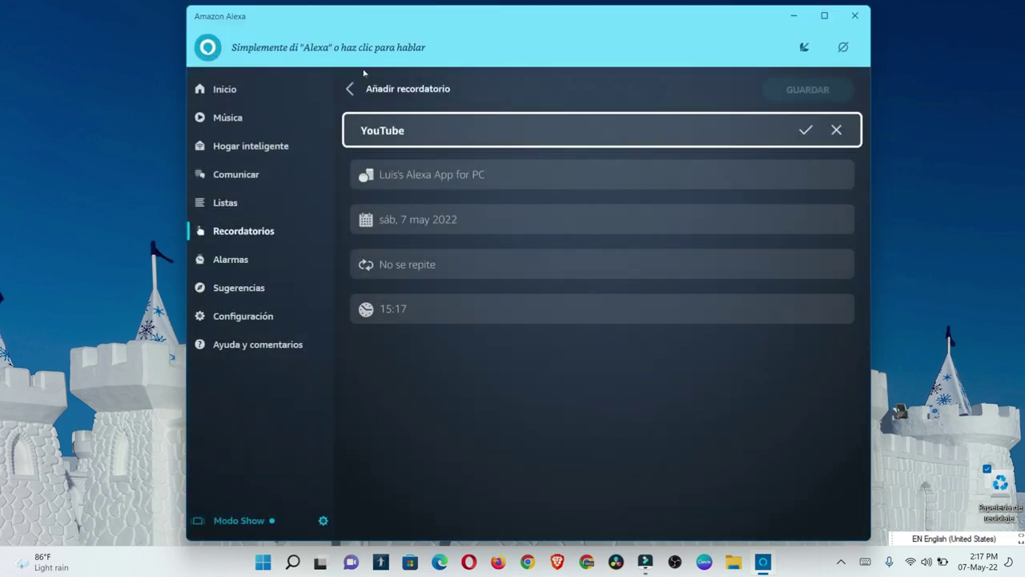
pyautogui.click(481, 173)
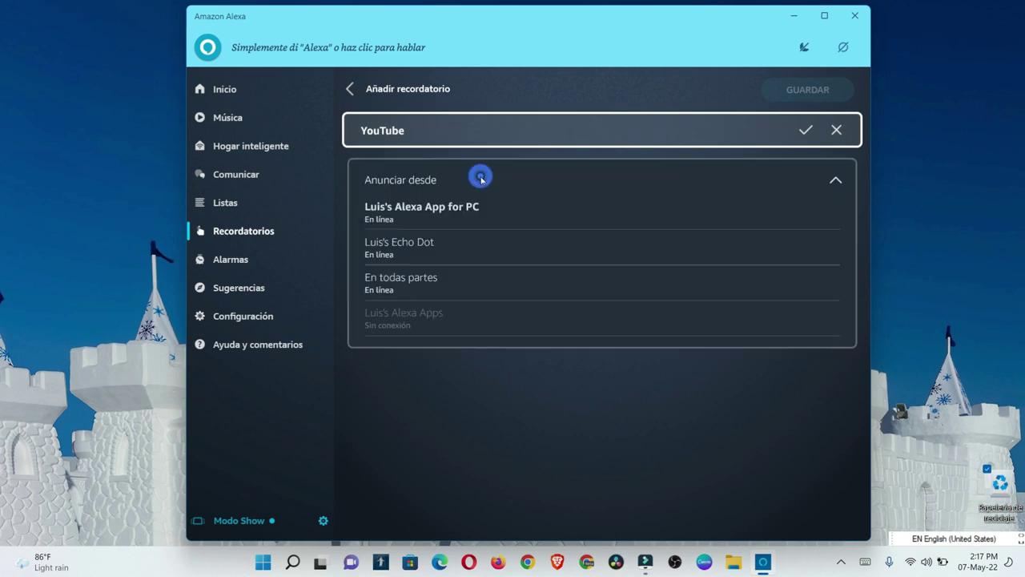
pyautogui.click(450, 261)
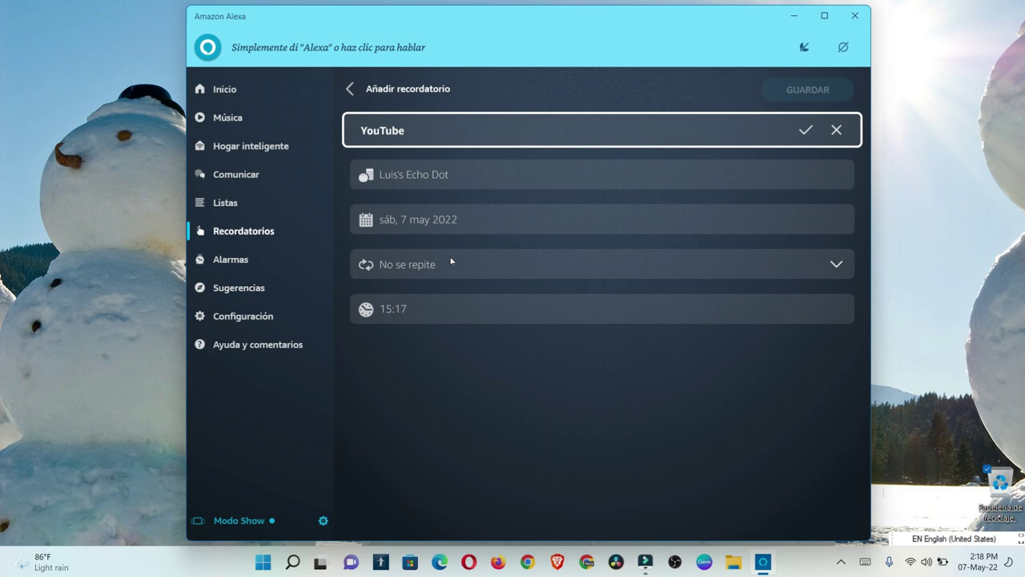
# Examine the reminder's date calendar and its repeat options without changing them.
pyautogui.click(482, 219)
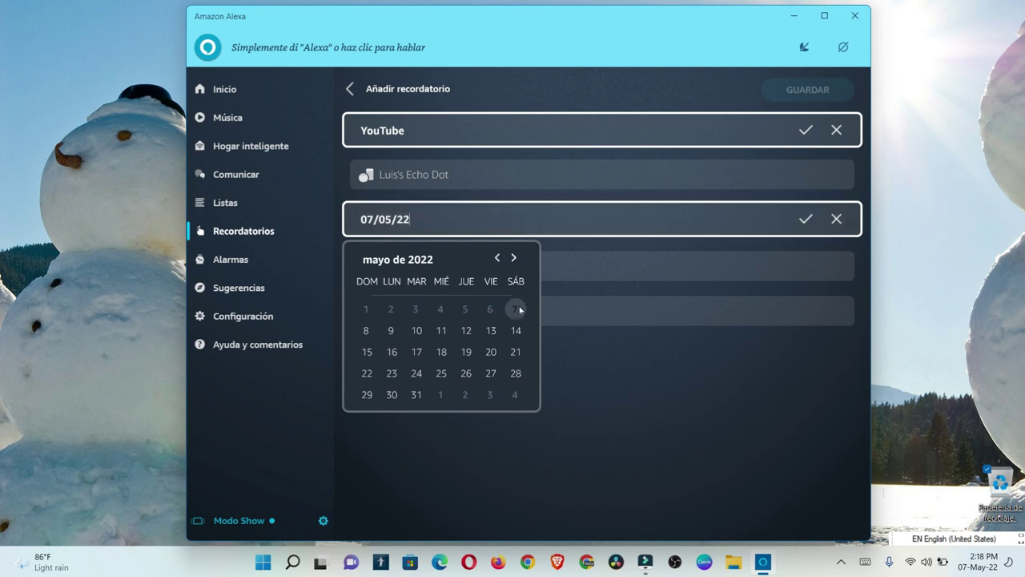
pyautogui.click(567, 334)
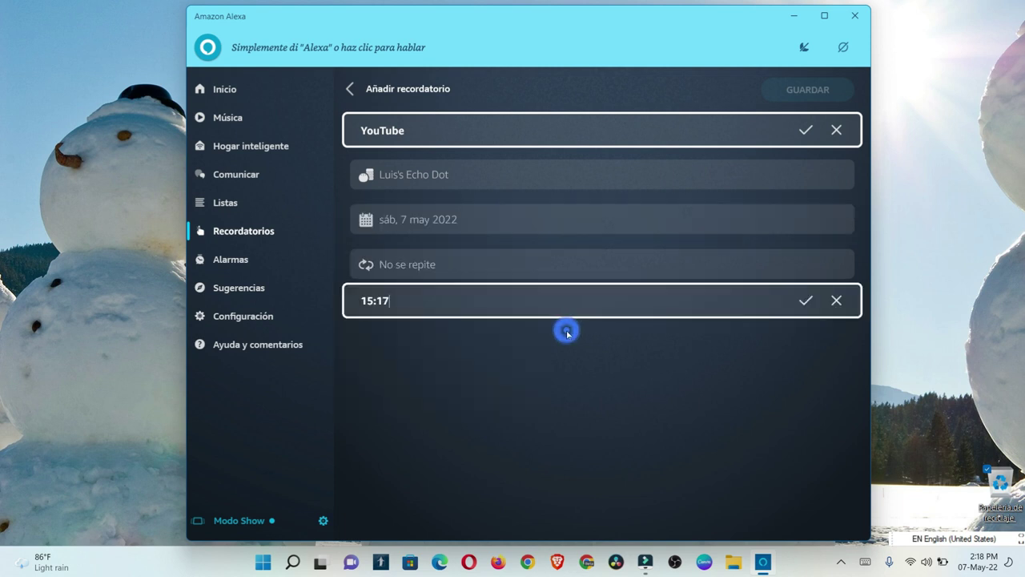
pyautogui.click(455, 267)
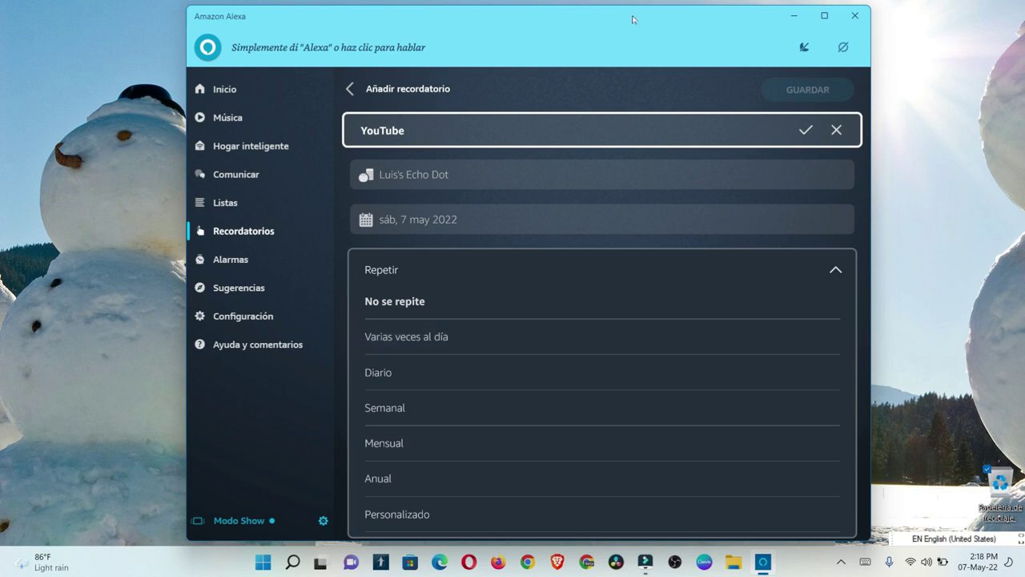
pyautogui.click(835, 271)
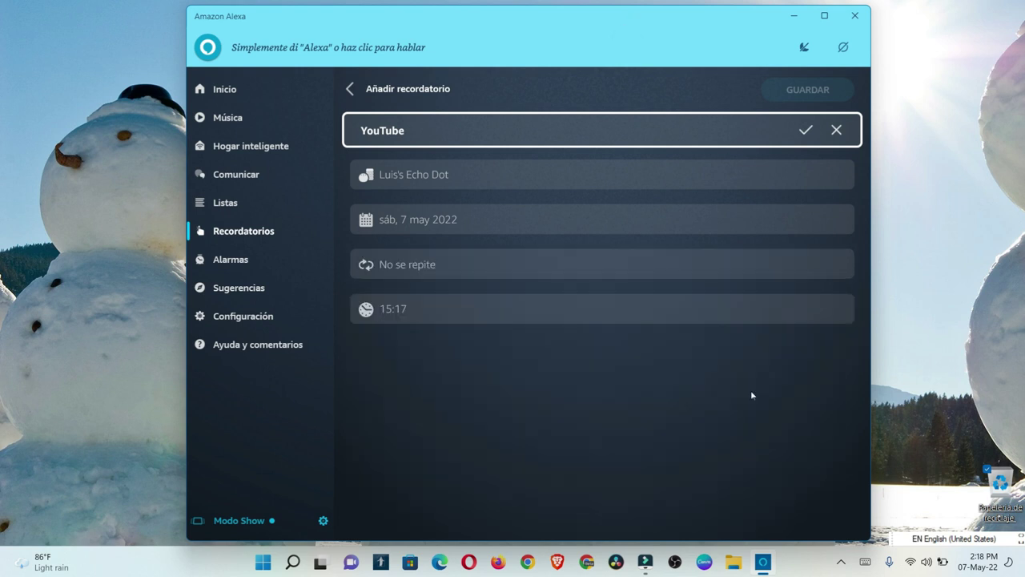
# Set the reminder's time to 2:19.
pyautogui.click(428, 312)
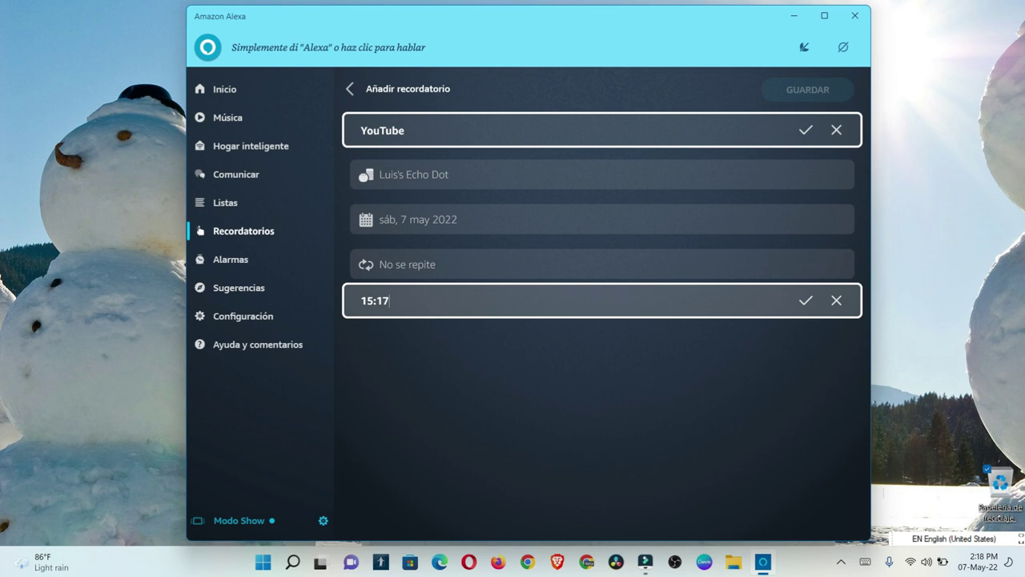
pyautogui.click(368, 300)
pyautogui.press('BackSpace')
pyautogui.press('BackSpace')
pyautogui.write('2')
pyautogui.click(407, 295)
pyautogui.press('BackSpace')
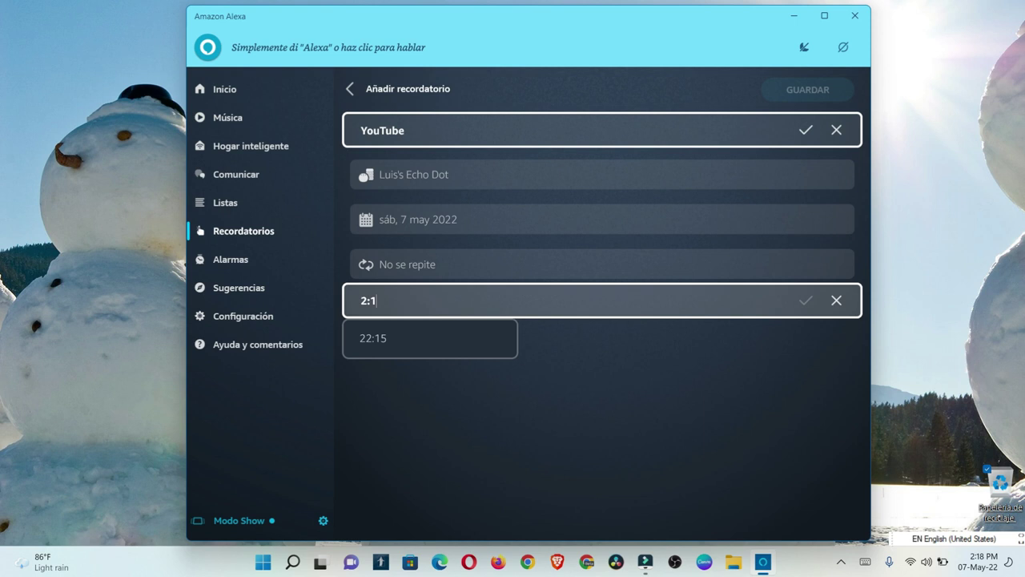
pyautogui.write('9')
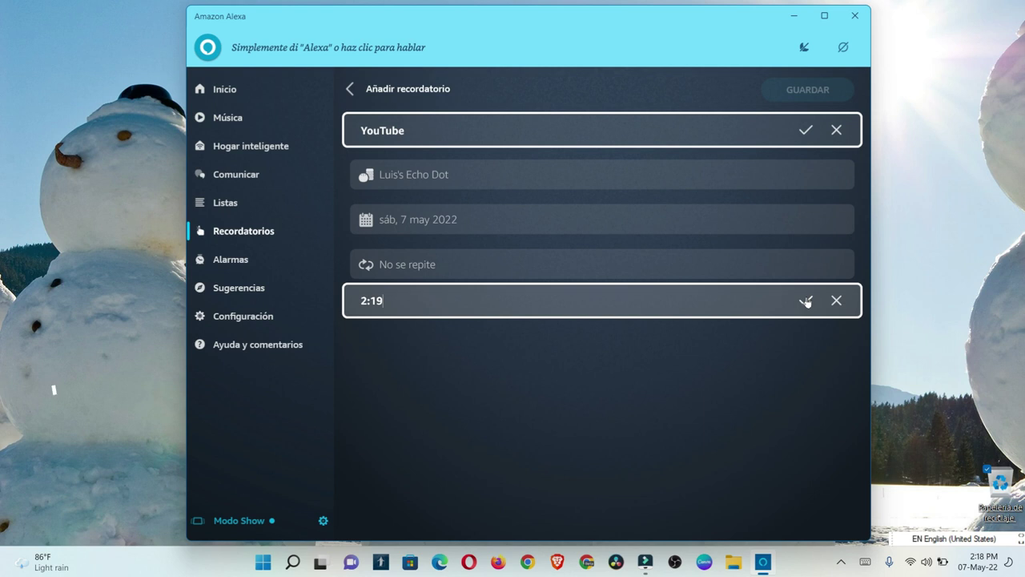
pyautogui.click(806, 300)
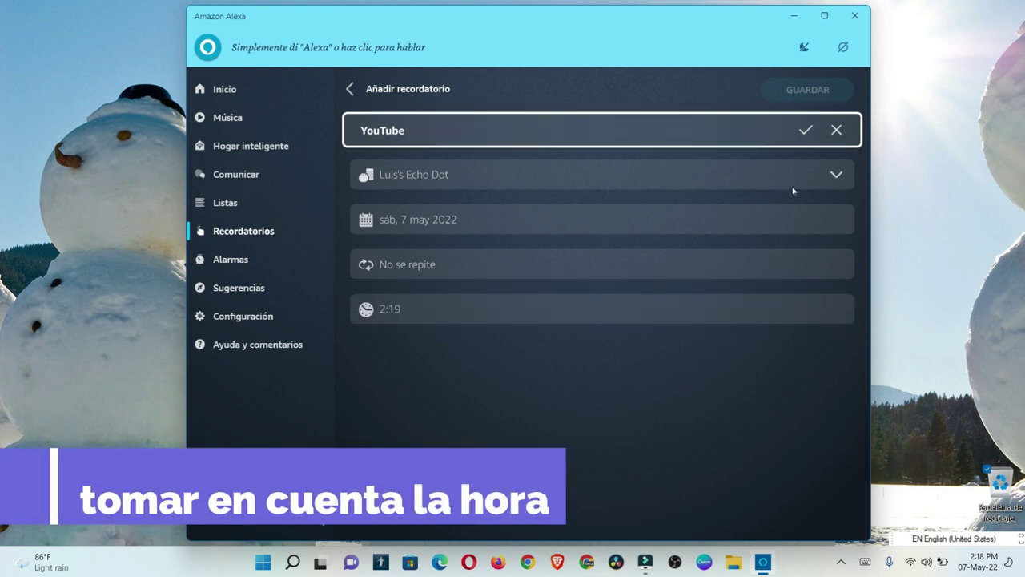
# Confirm the reminder's YouTube text and set its time to 14:20.
pyautogui.click(805, 128)
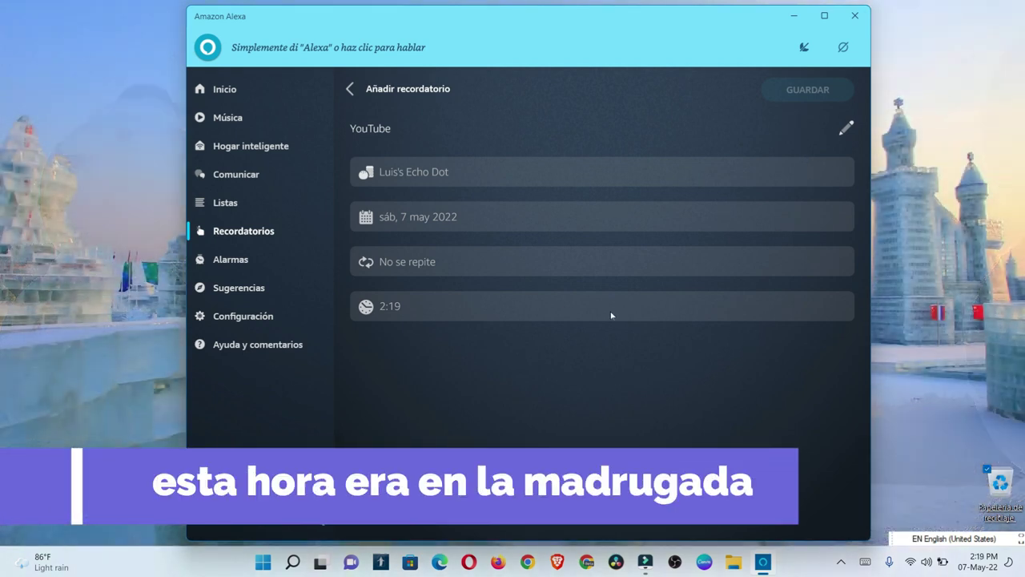
pyautogui.click(425, 301)
pyautogui.click(355, 295)
pyautogui.press('BackSpace')
pyautogui.write('14')
pyautogui.click(421, 297)
pyautogui.press('BackSpace')
pyautogui.press('BackSpace')
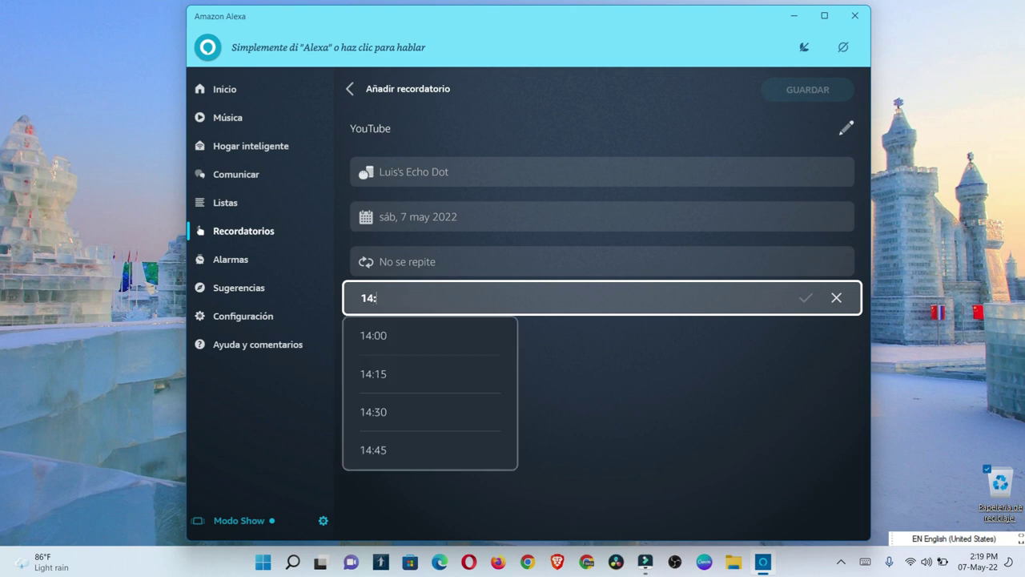
pyautogui.write('20')
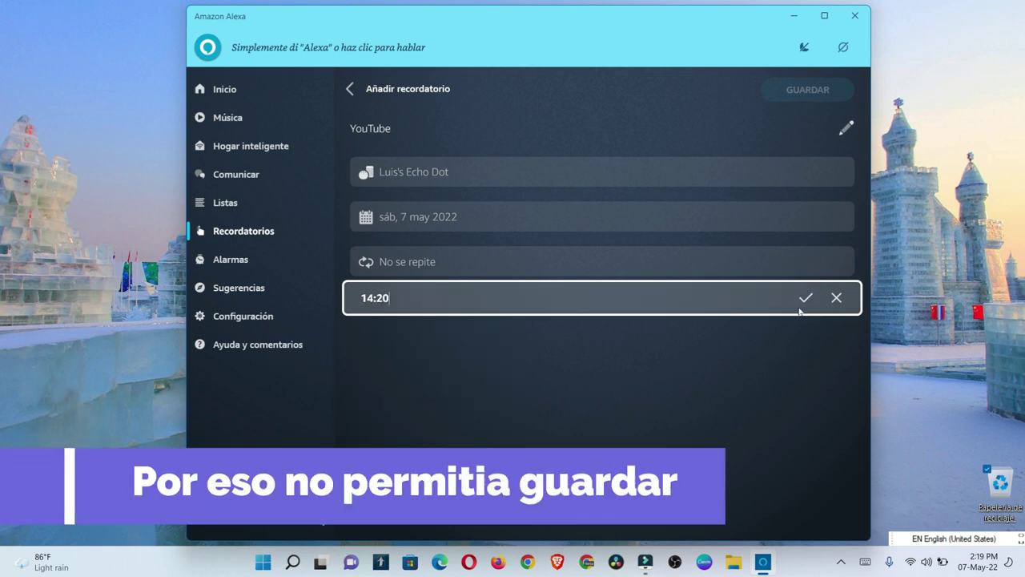
pyautogui.click(803, 306)
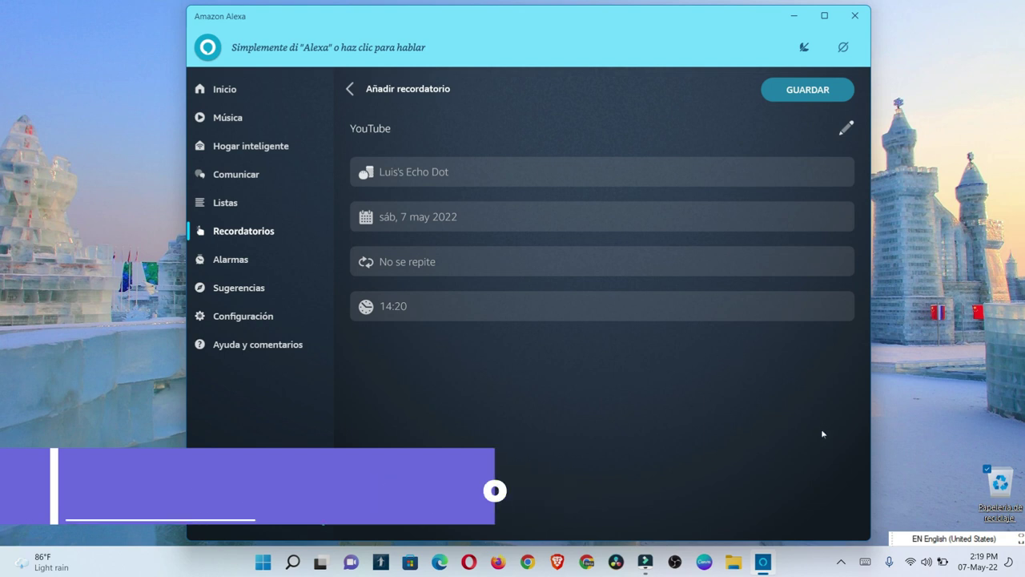
# Save the YouTube reminder and close the Alexa app.
pyautogui.click(833, 91)
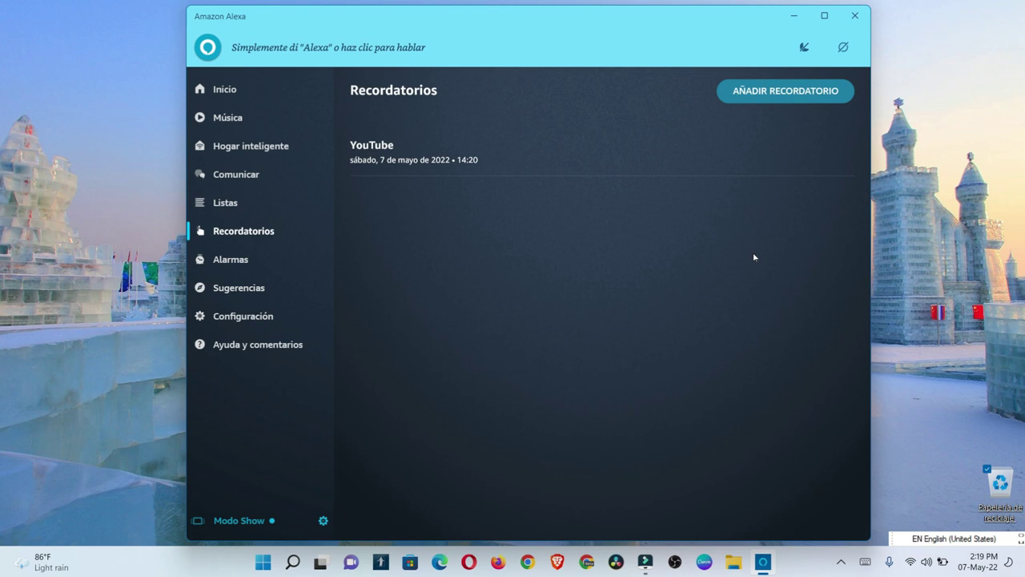
pyautogui.click(866, 15)
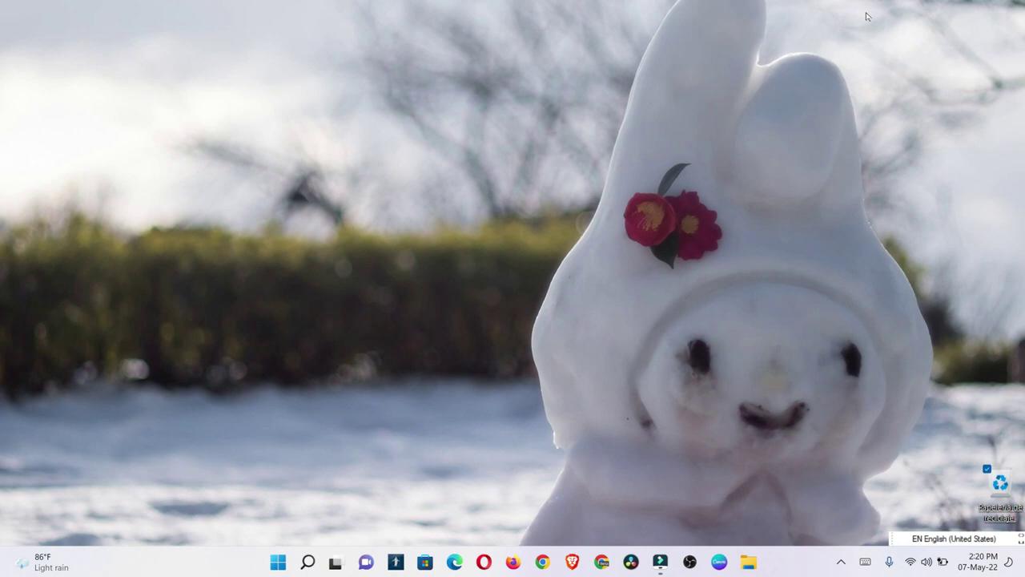